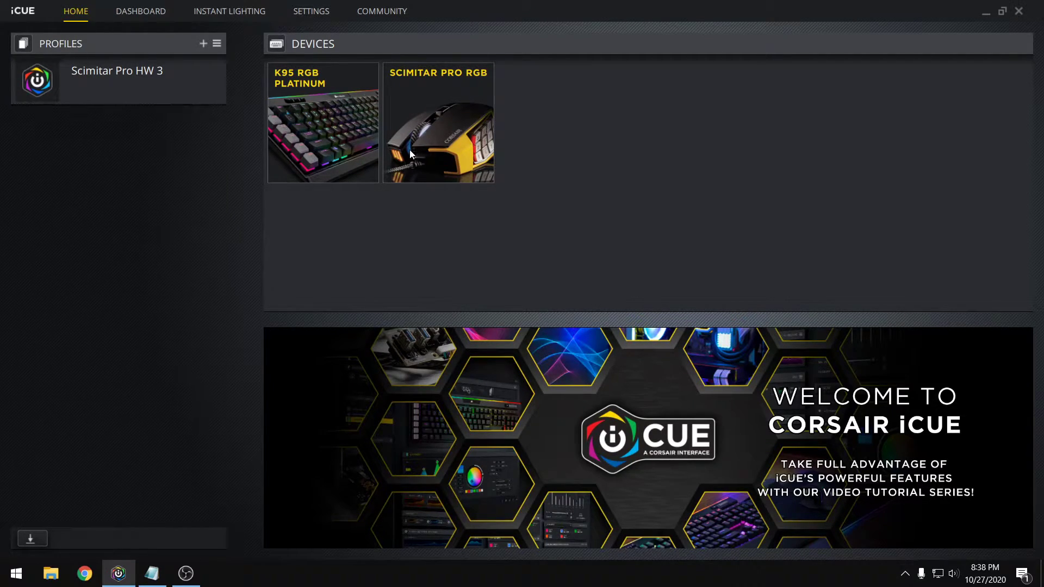
Open the K95 RGB Platinum device tile from the iCUE Home tab
left_click(329, 129)
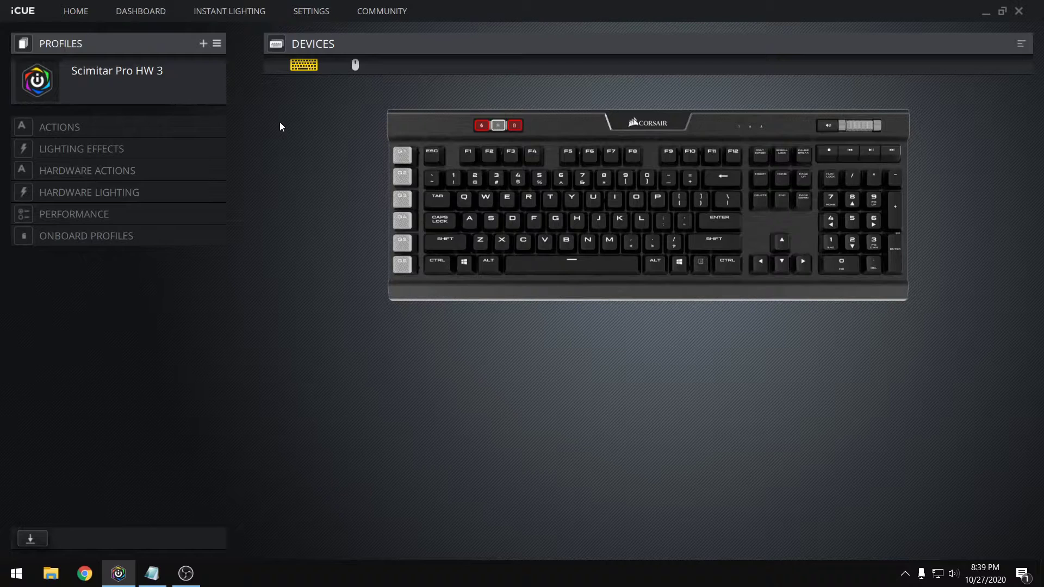
Add a new Macro 1 action under ACTIONS and bring up its action type choices
left_click(102, 128)
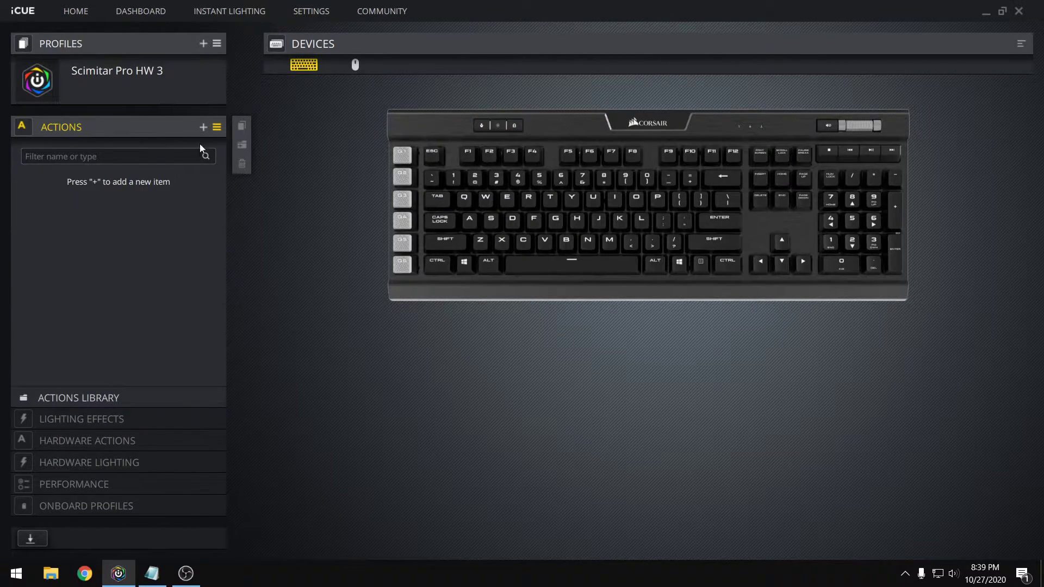
left_click(203, 128)
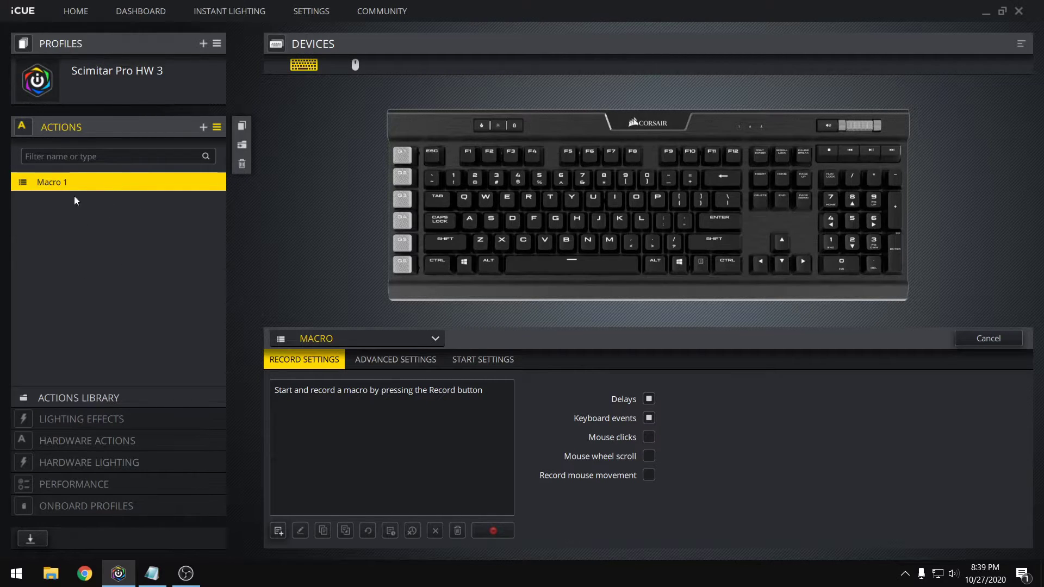
left_click(335, 339)
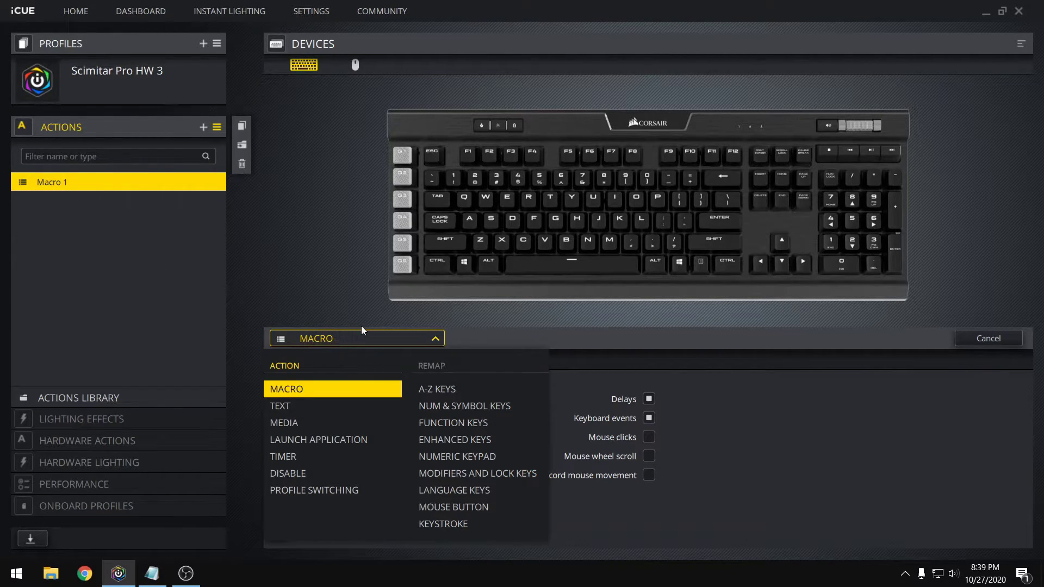
Make the action an A-Z keys remap on K that outputs B, then switch to Notepad
left_click(466, 395)
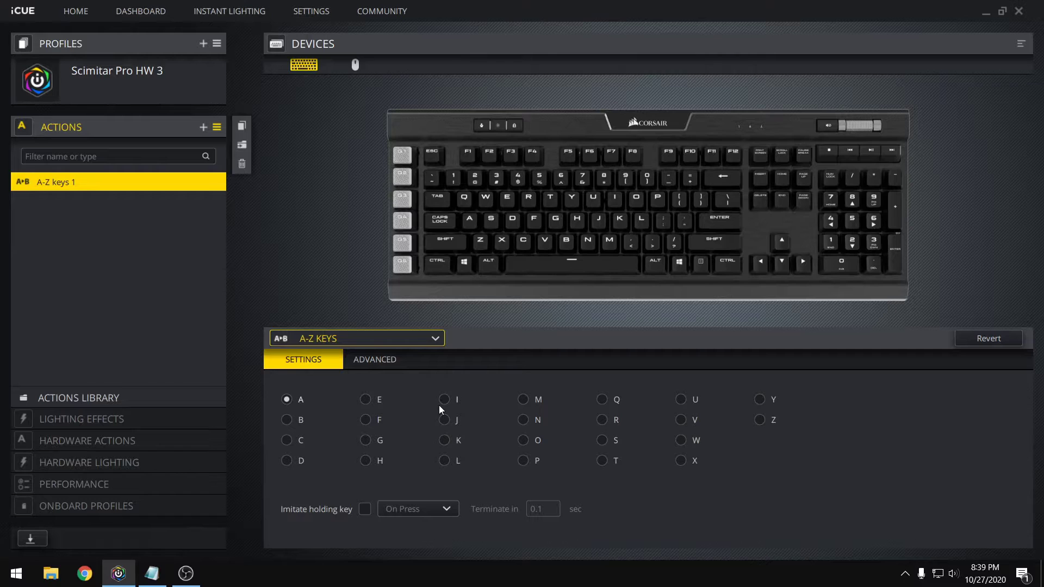
left_click(621, 221)
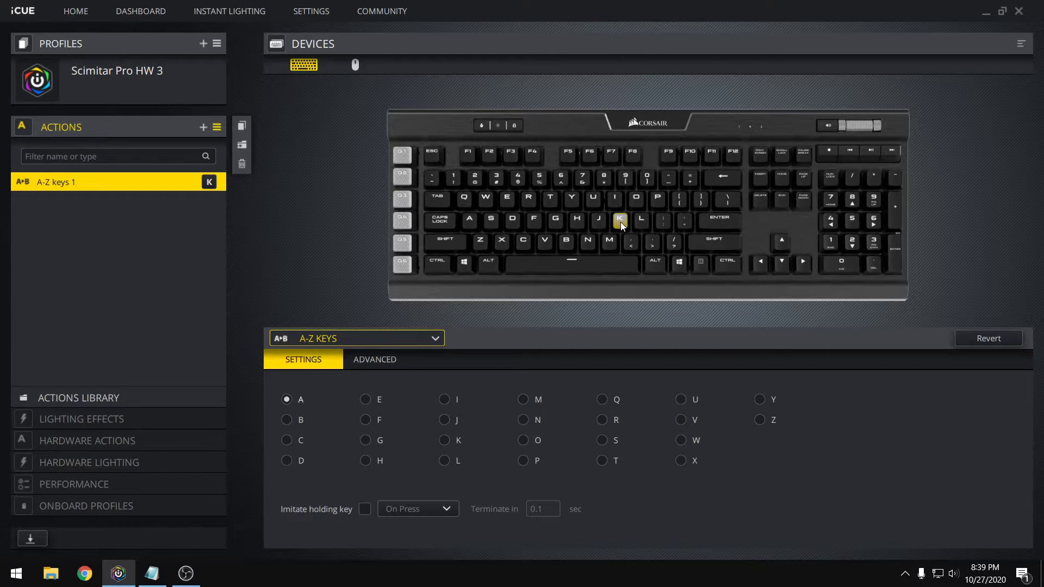
left_click(287, 420)
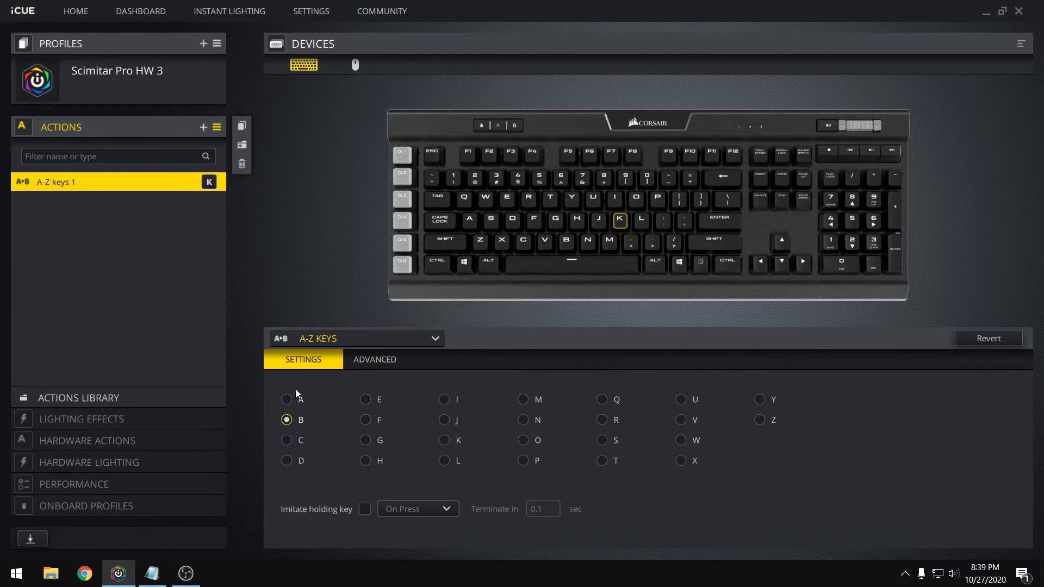
left_click(152, 573)
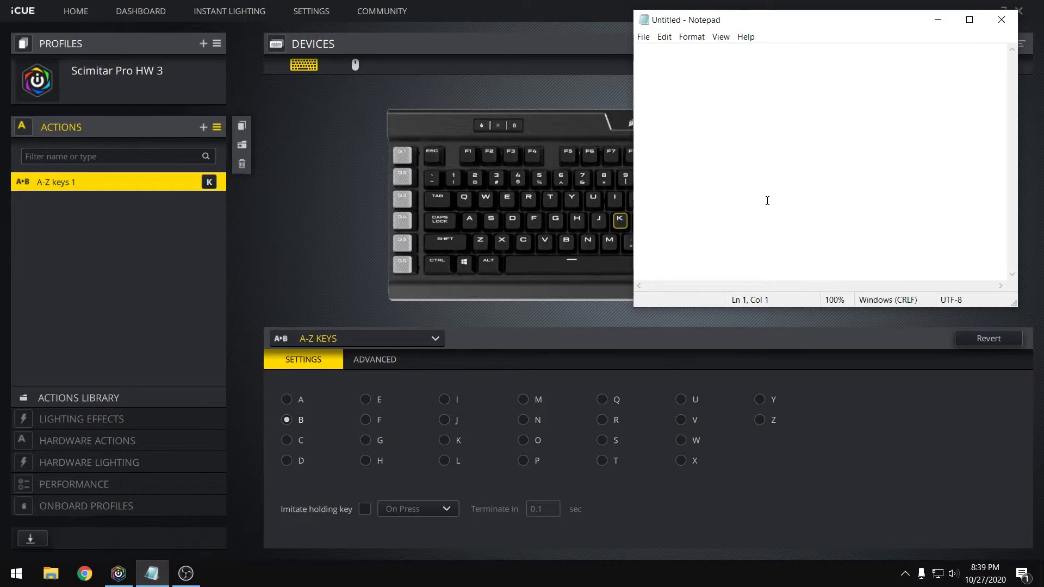
Press K in Notepad to type a row of b's, confirming the remap
type("bbbbbbbbbbb")
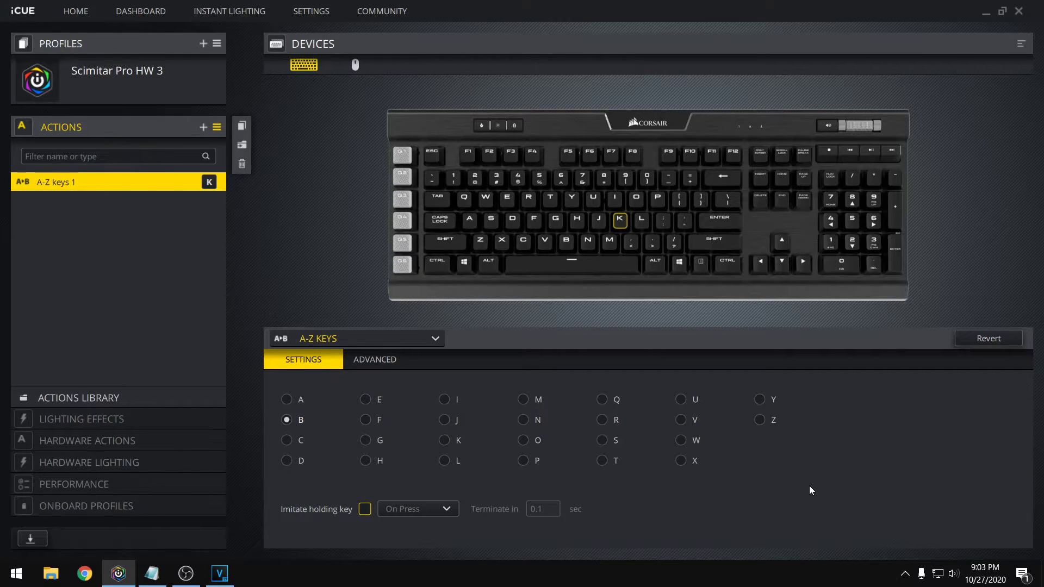
Make K imitate holding B for 2.0 seconds and test it in Notepad
left_click(365, 509)
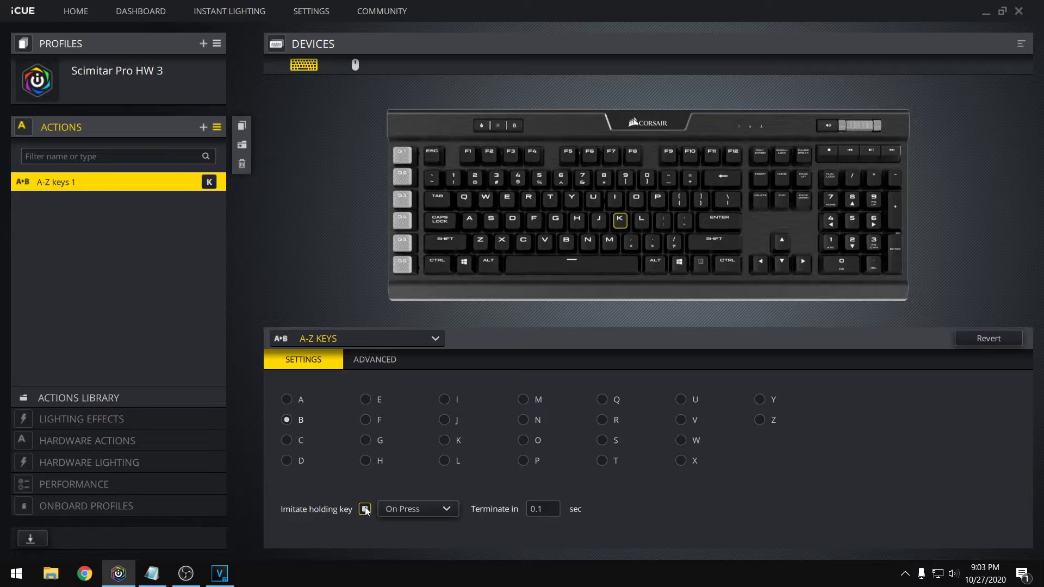
left_click(546, 513)
type("2")
left_click(381, 552)
left_click(152, 574)
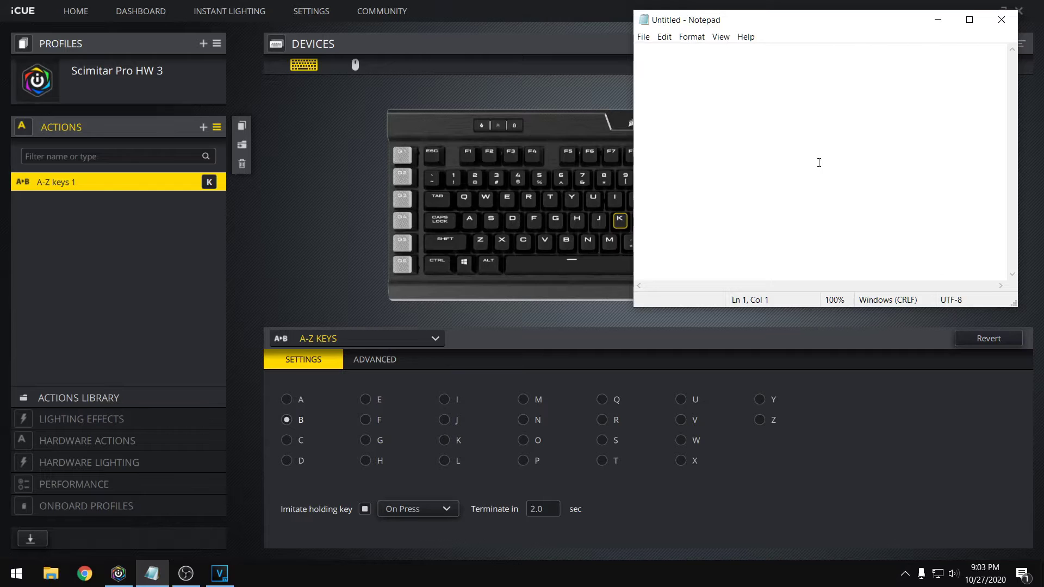
key("k")
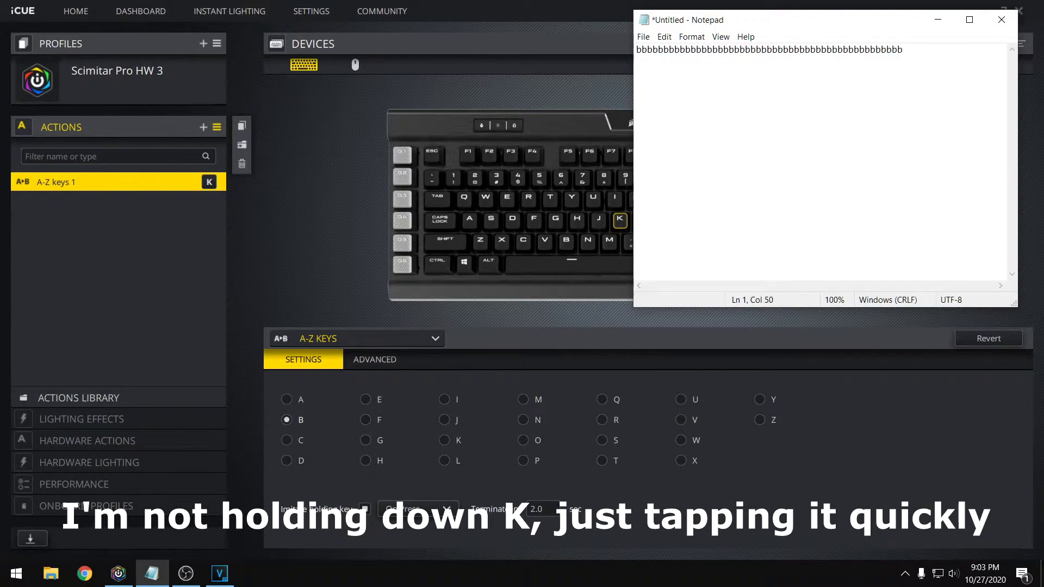
Switch the held key to Toggle mode and retest it in Notepad with new lines of b's
left_click(483, 479)
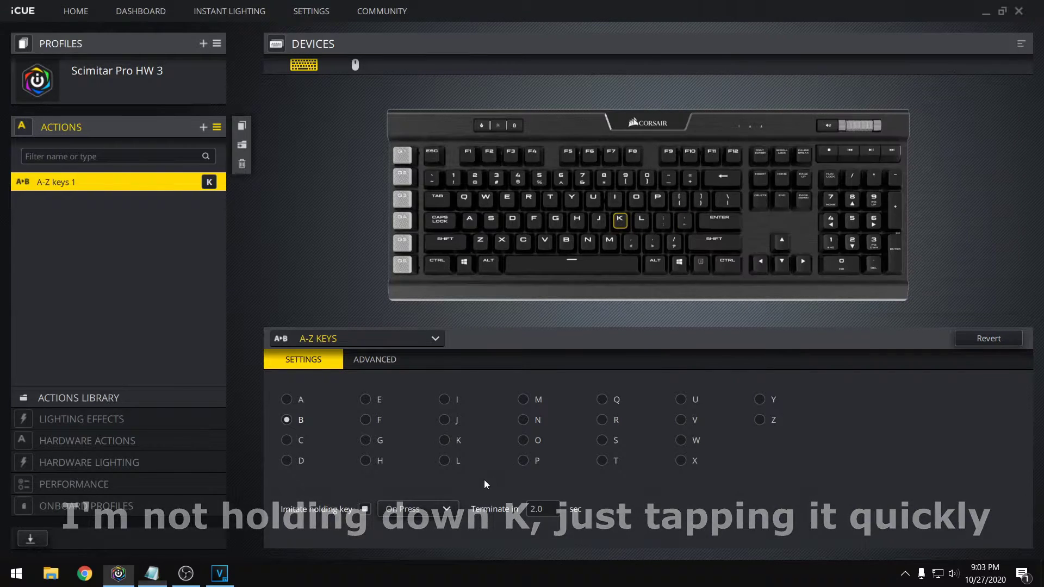
left_click(432, 507)
left_click(416, 539)
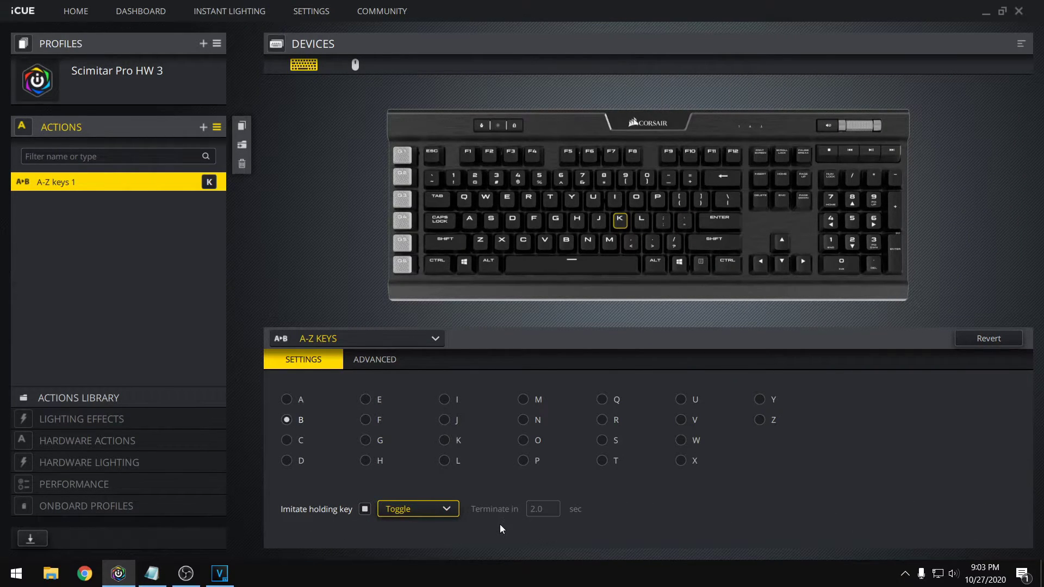
left_click(152, 573)
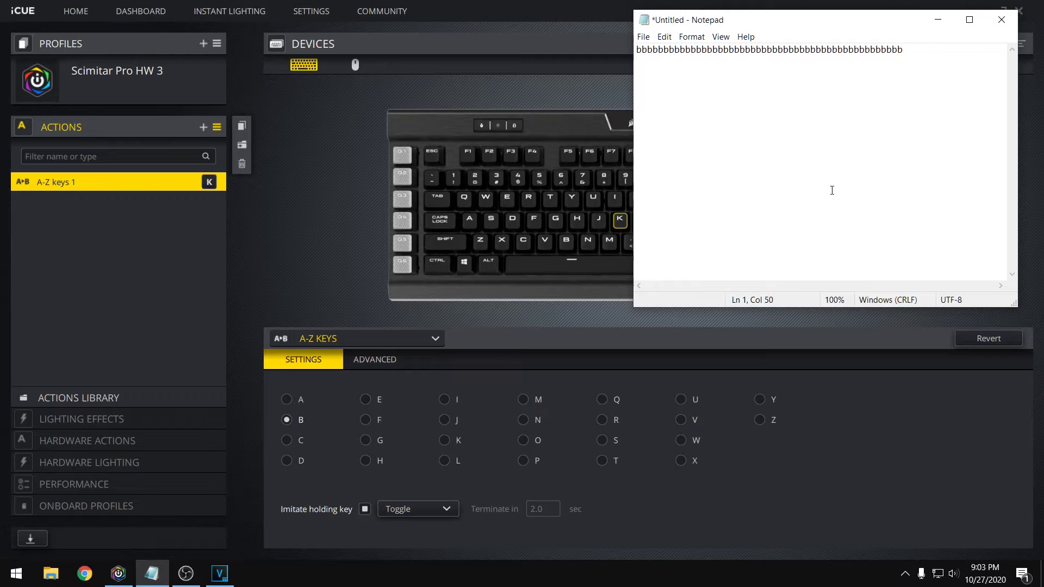
key("Return")
type("bbbbbbbbbbbbbbbbbbbbbbbbbbbbbbbbbbbbbbbbbbbbbbbbbbbbbbbbbbbbbbbbbbbbbbbbbbbbbbbbbbbbbbbbbbbbbbbbbbbbbbbbbbb")
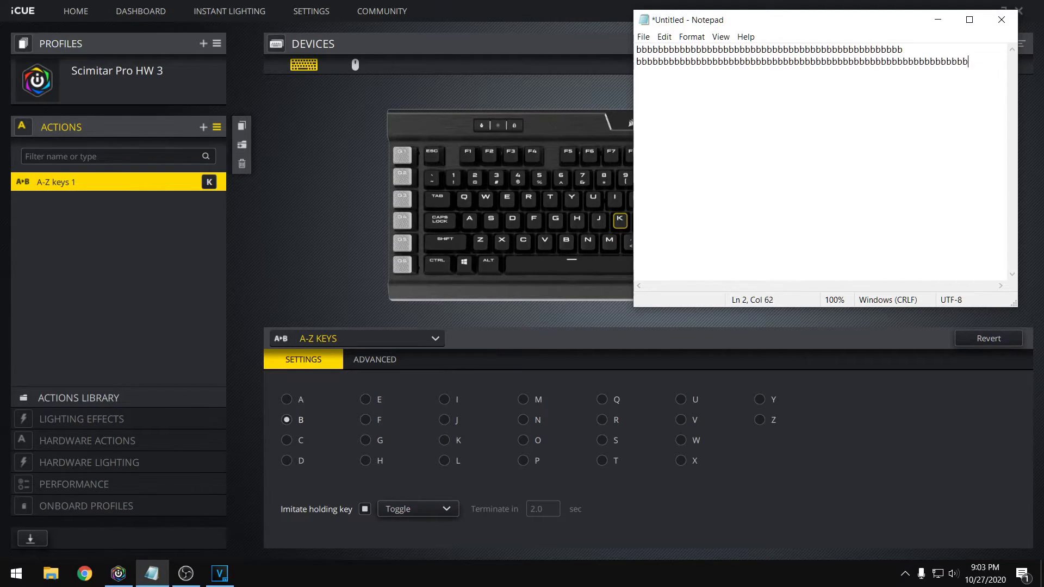
type("bbbbbb")
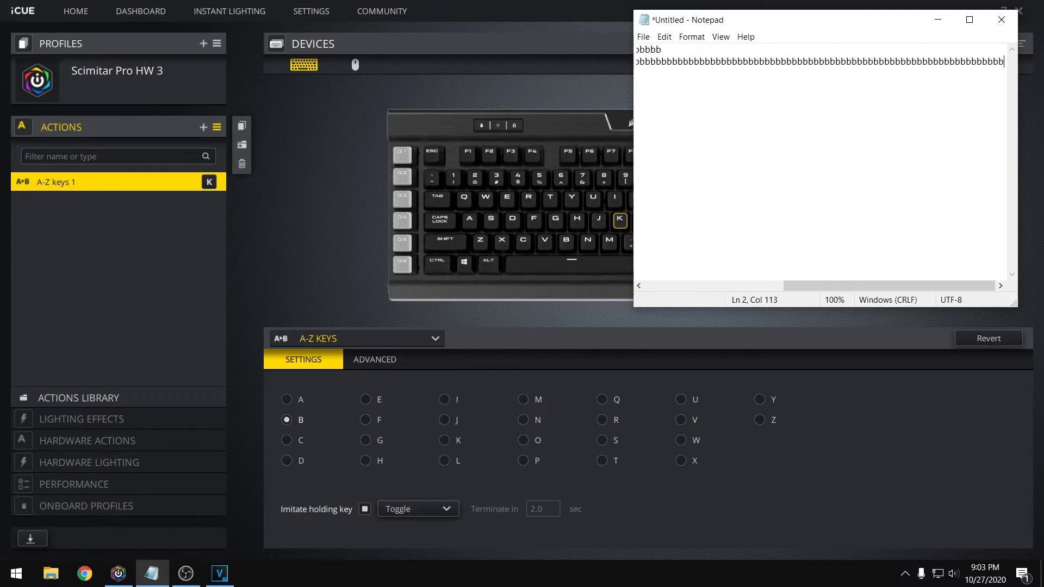
key("Return")
type("bbbbbbbbbbbbbbb")
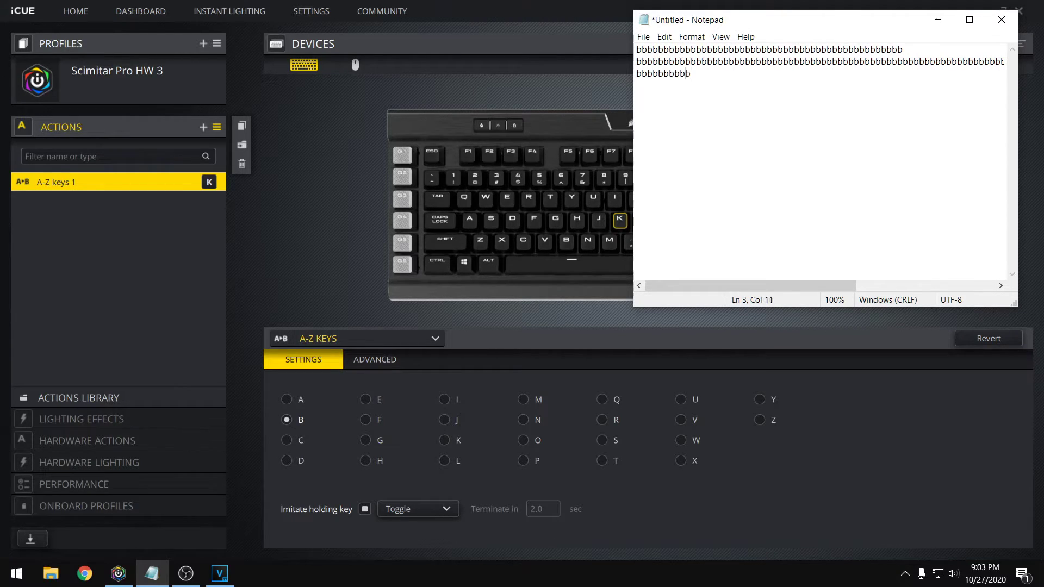
left_click(875, 403)
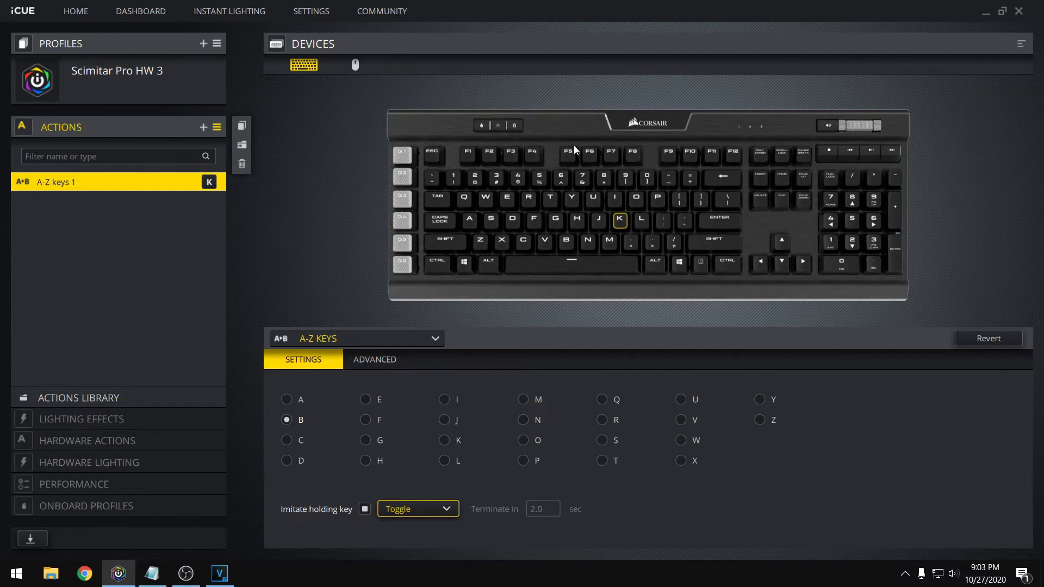
Reassign the A-Z Keys 1 action from K to the brightness key
left_click(497, 126)
left_click(376, 339)
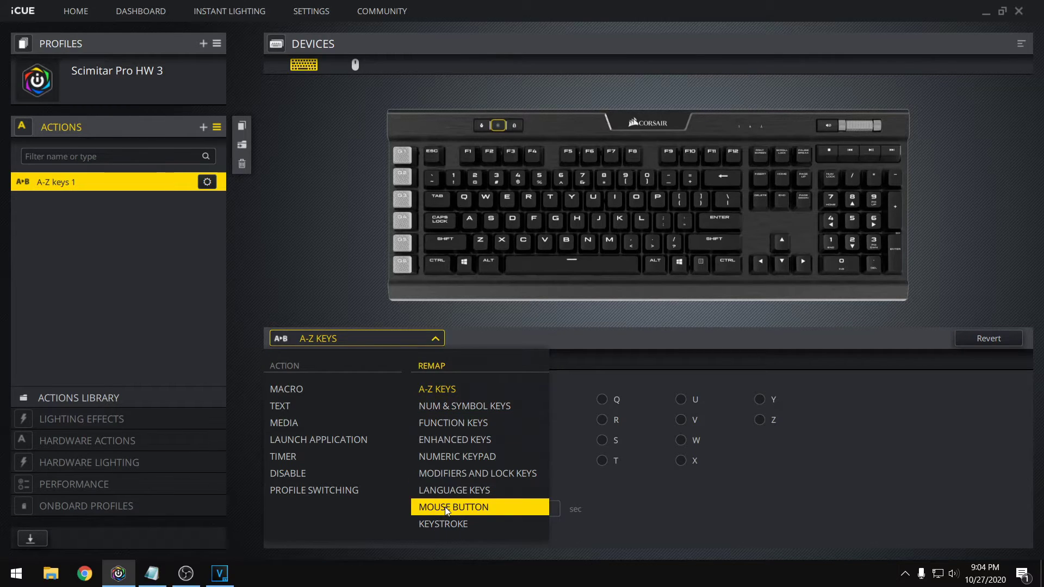
Remap K to a Right Button mouse click and test it with a desktop right-click
left_click(473, 508)
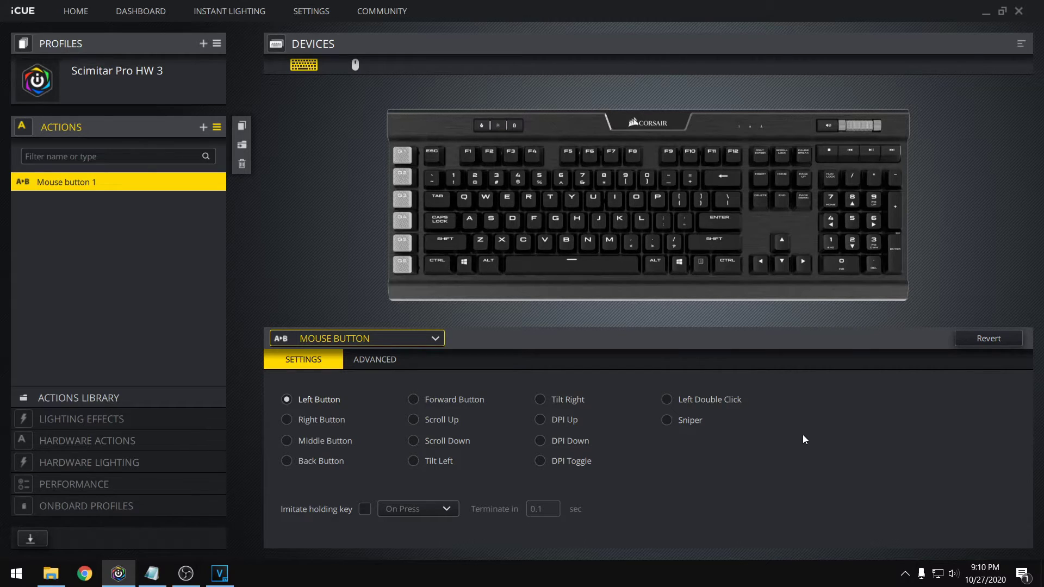
left_click(620, 220)
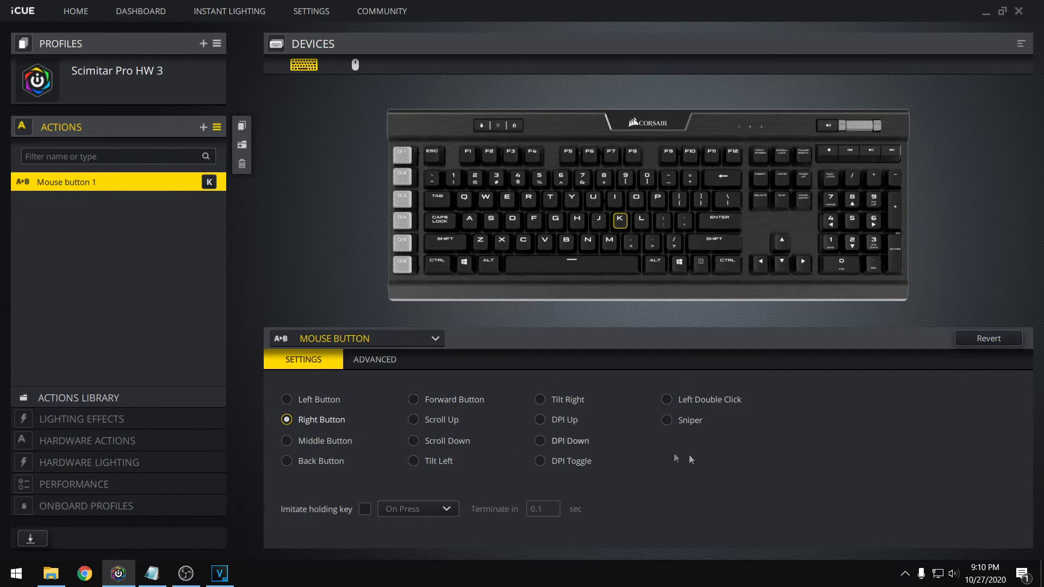
key("super+d")
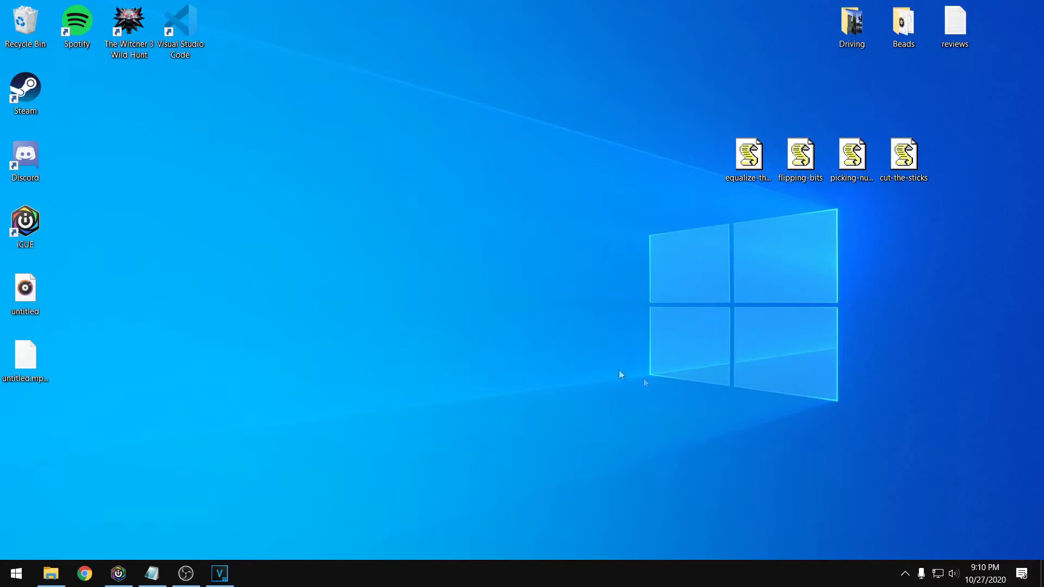
right_click(570, 357)
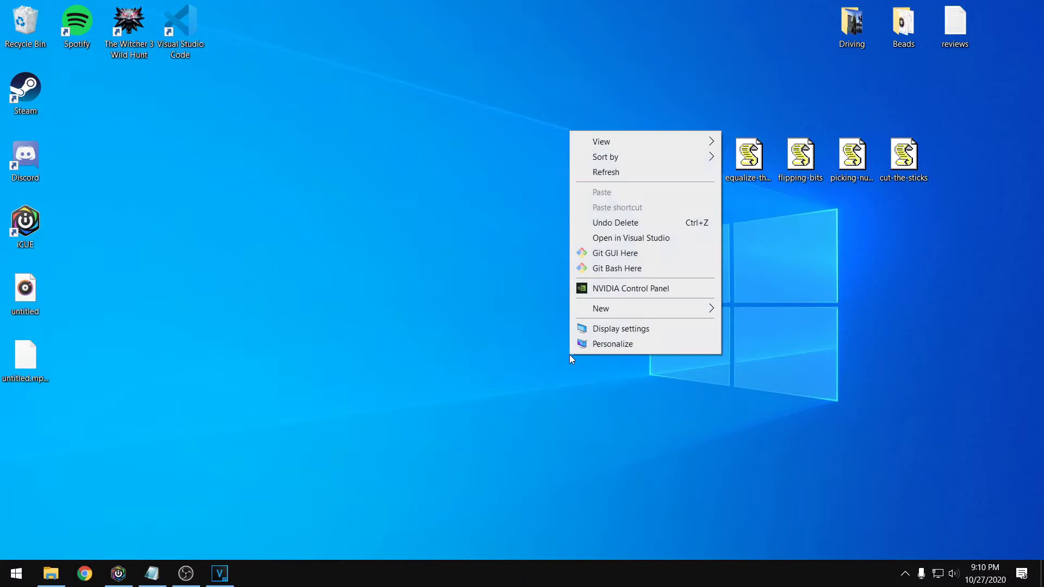
left_click(441, 313)
left_click(118, 574)
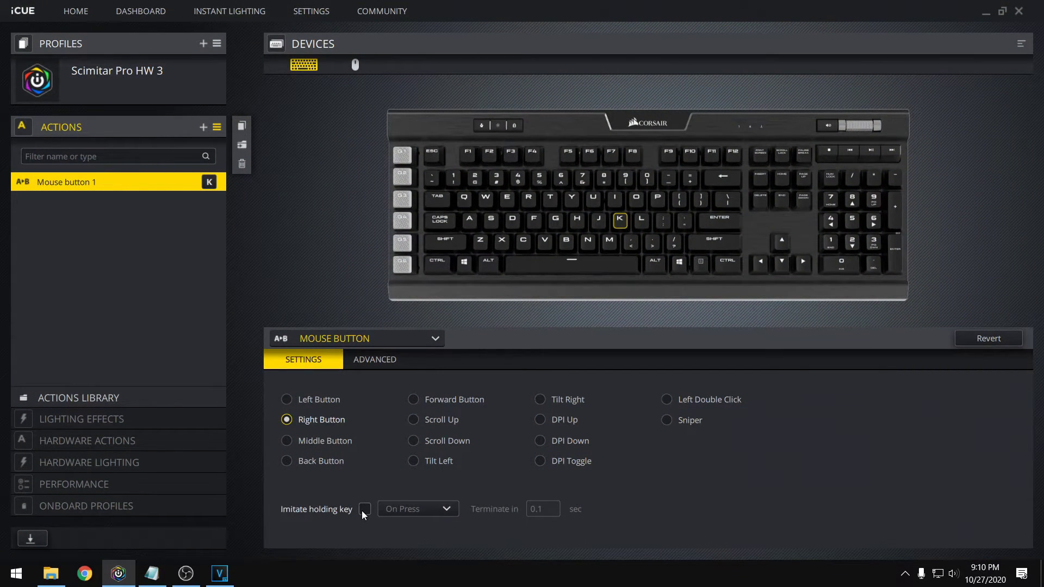
Set Mouse button 1 to Left Button, imitating a held press for 3.0 seconds
left_click(320, 401)
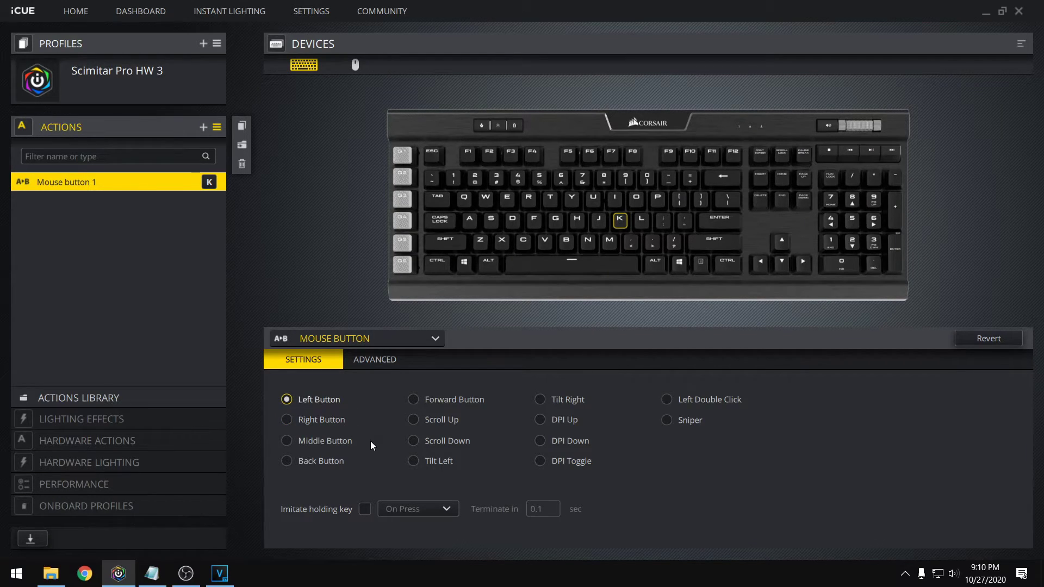
left_click(364, 510)
left_click(555, 511)
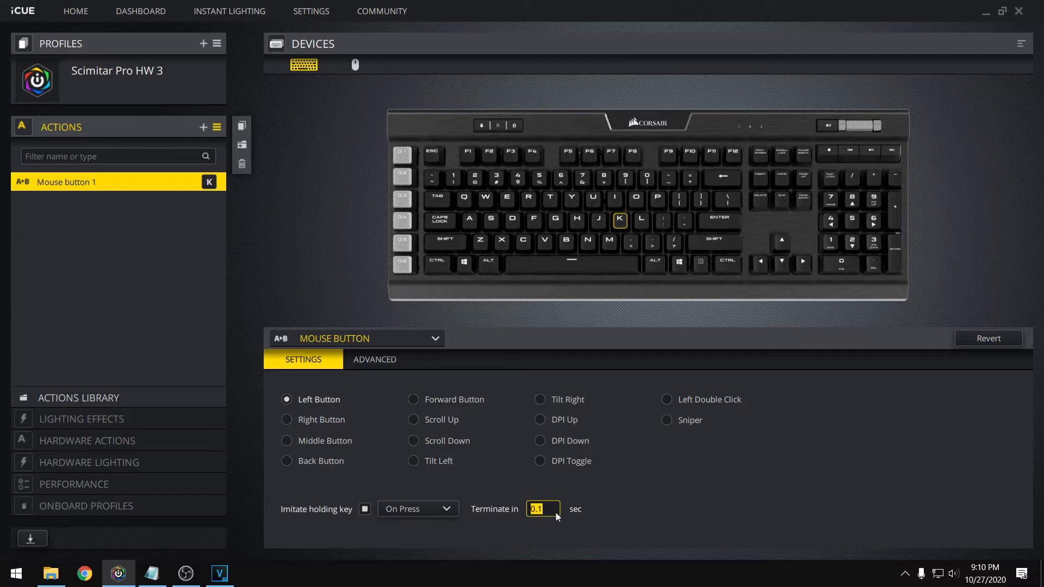
type("3")
Test the held left click by selecting text in Notepad, then return to iCUE
left_click(152, 573)
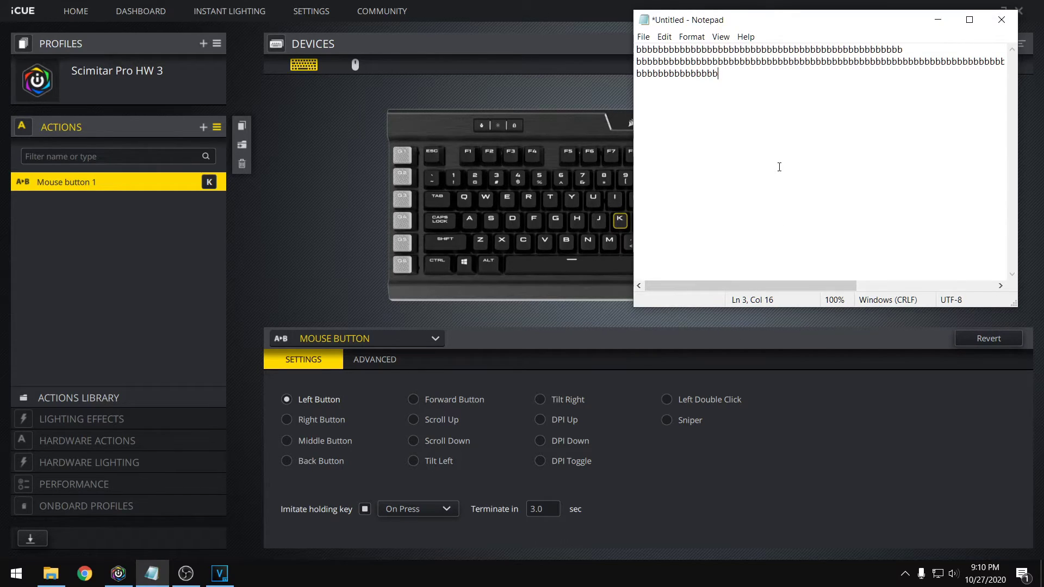
left_click_drag(717, 113, 707, 61)
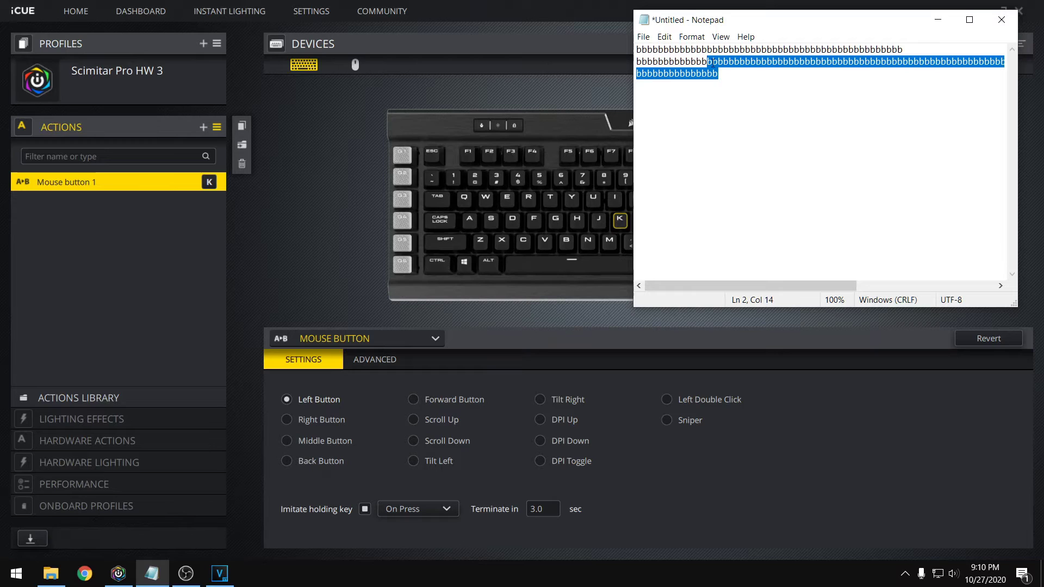
left_click(737, 143)
left_click(317, 301)
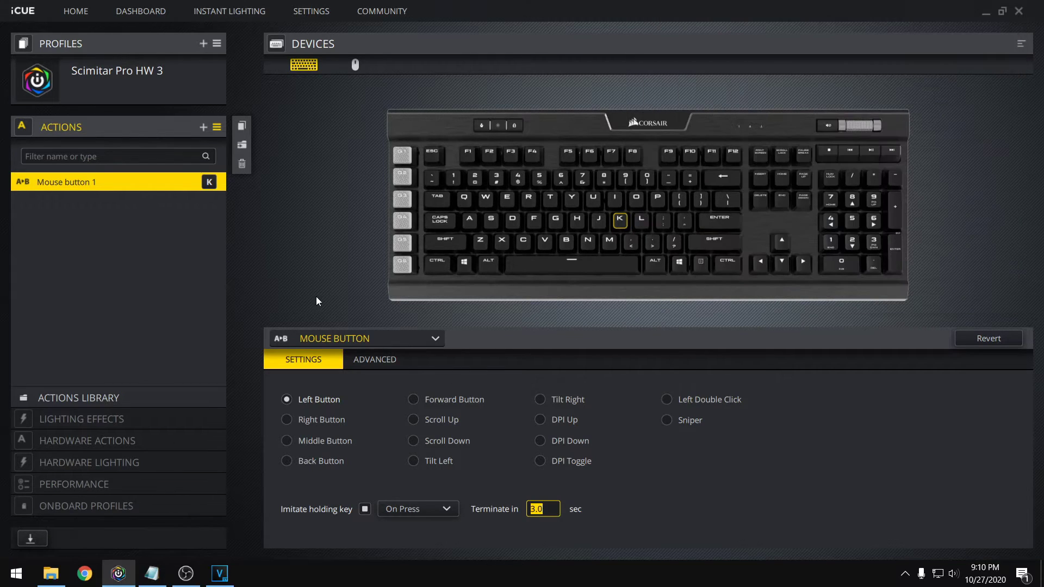
Change K's action to a Keystroke that records Ctrl + Shift + Esc
left_click(358, 337)
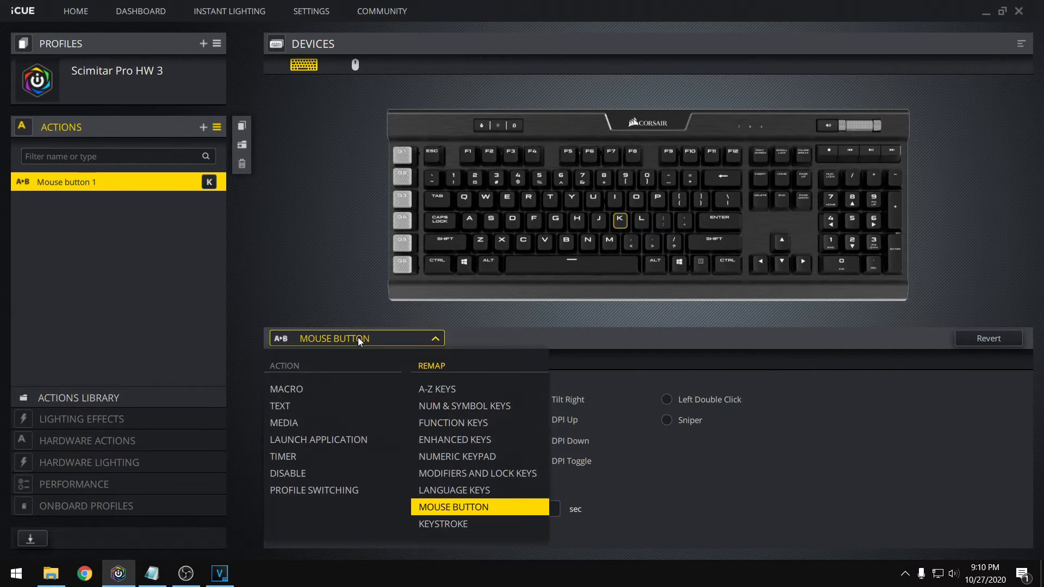
left_click(447, 524)
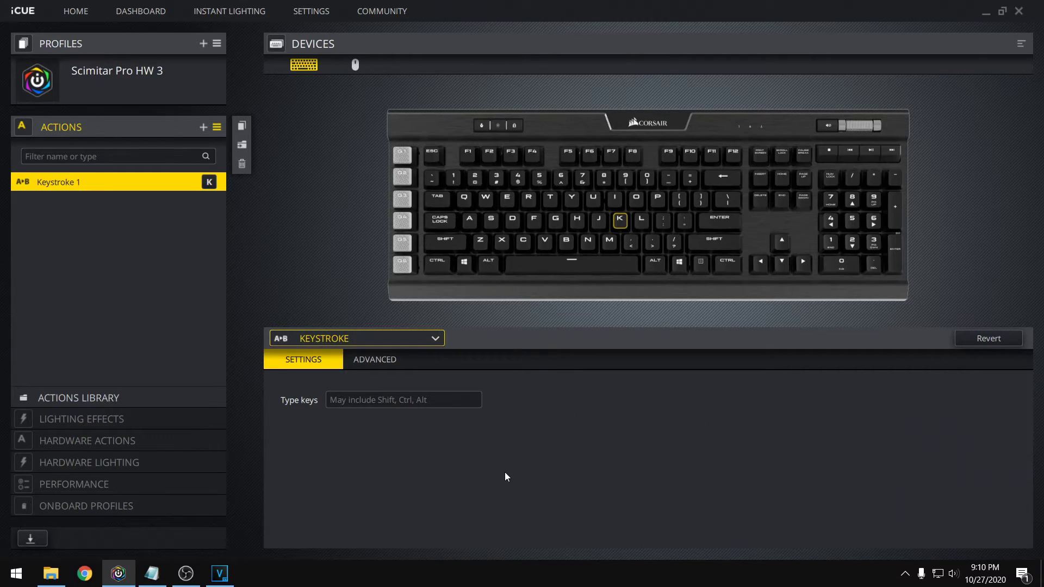
left_click(384, 400)
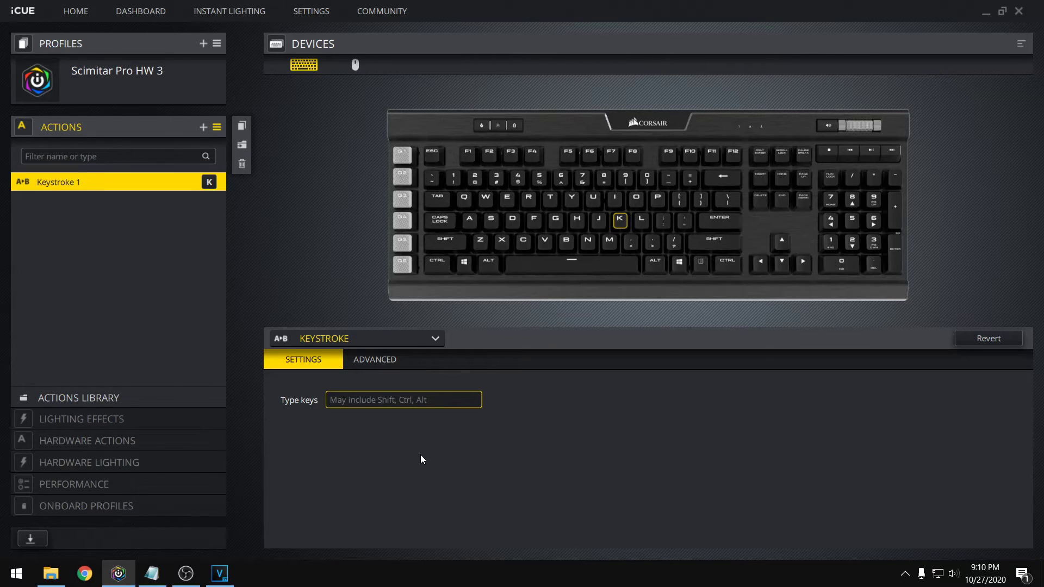
key("ctrl+shift+Escape")
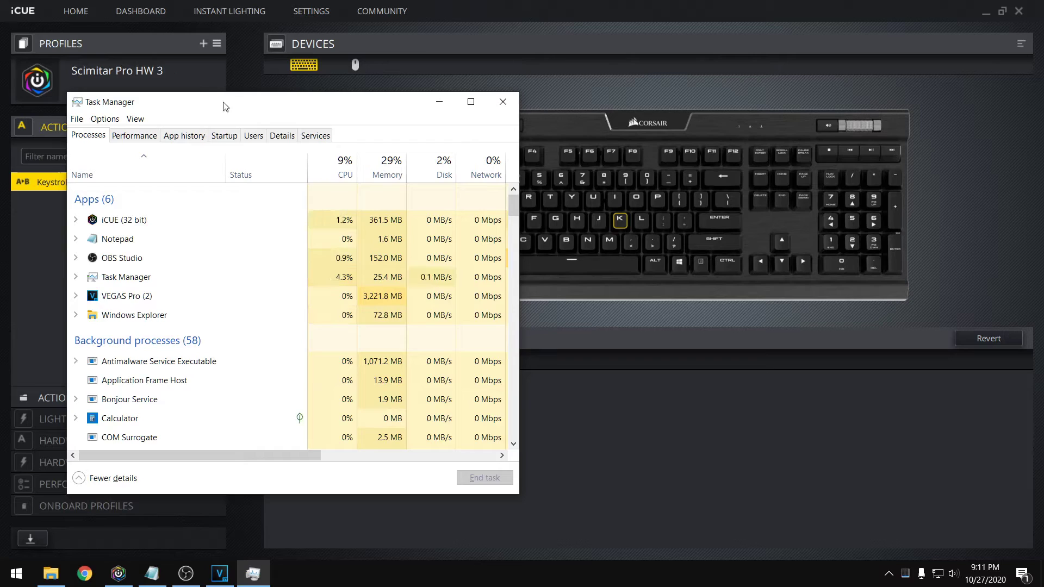
Close Task Manager, confirm the shortcut reopens it, then close it again
left_click_drag(223, 103, 314, 86)
left_click(594, 85)
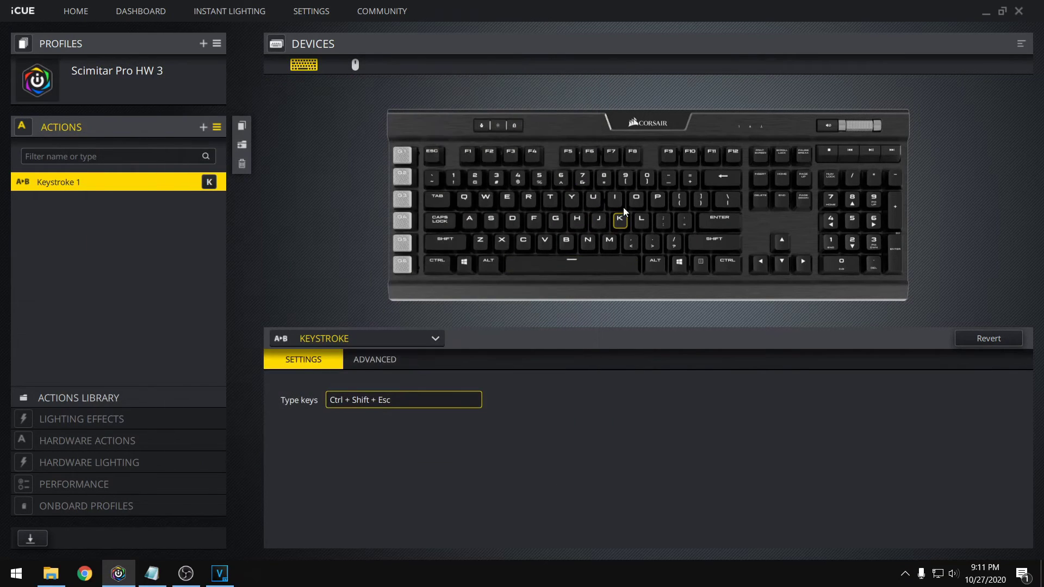
key("ctrl+shift+Escape")
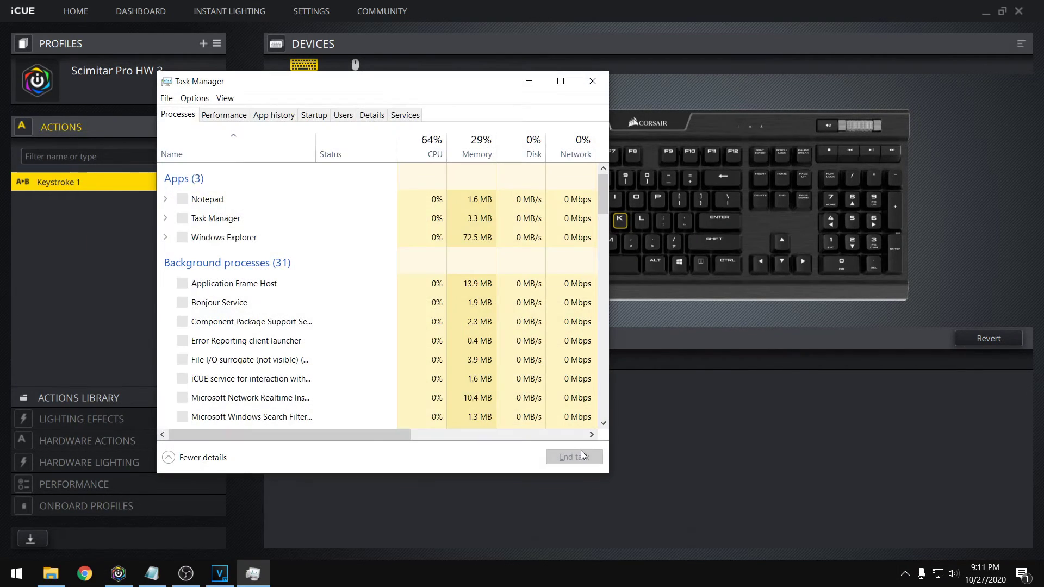
left_click(594, 83)
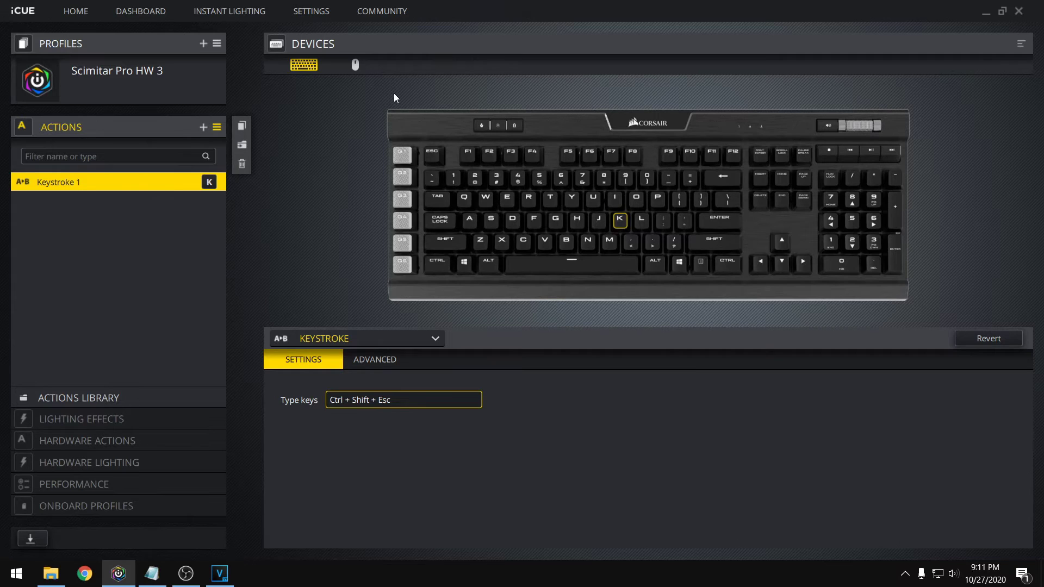
Add an A-Z keys action on the Scimitar mouse that makes right click type E
left_click(354, 65)
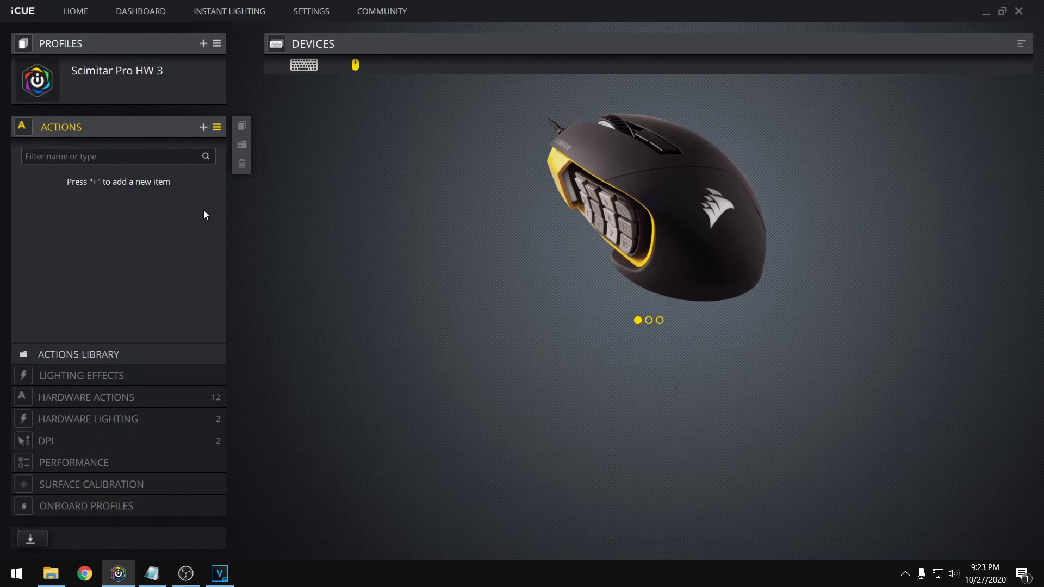
left_click(203, 127)
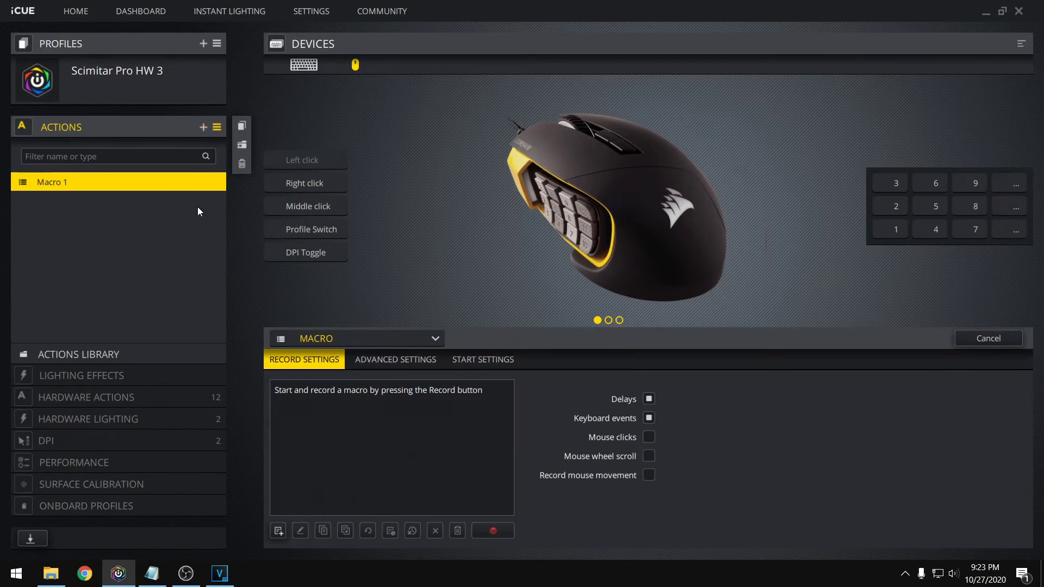
left_click(332, 337)
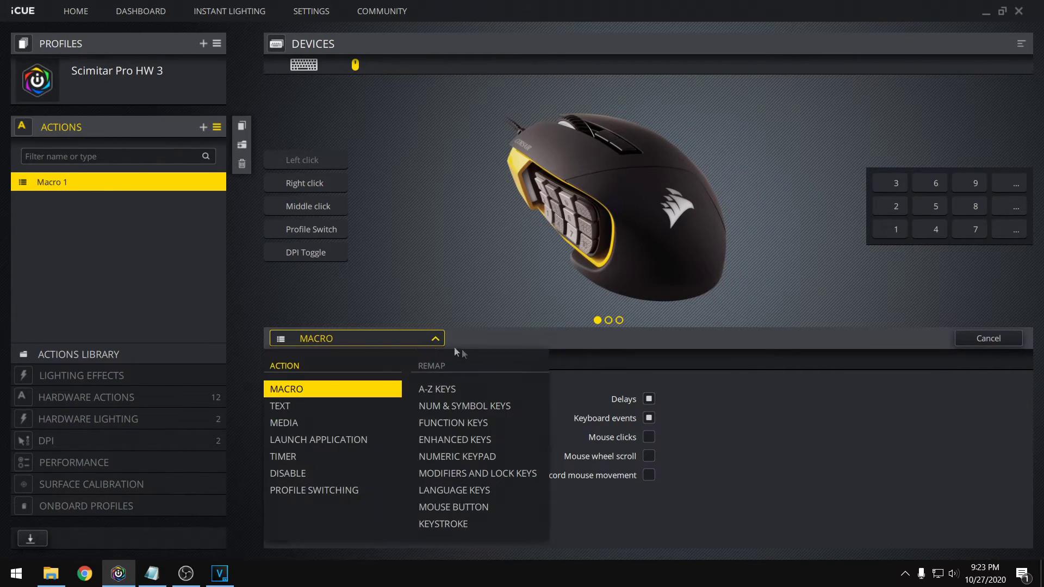
left_click(471, 389)
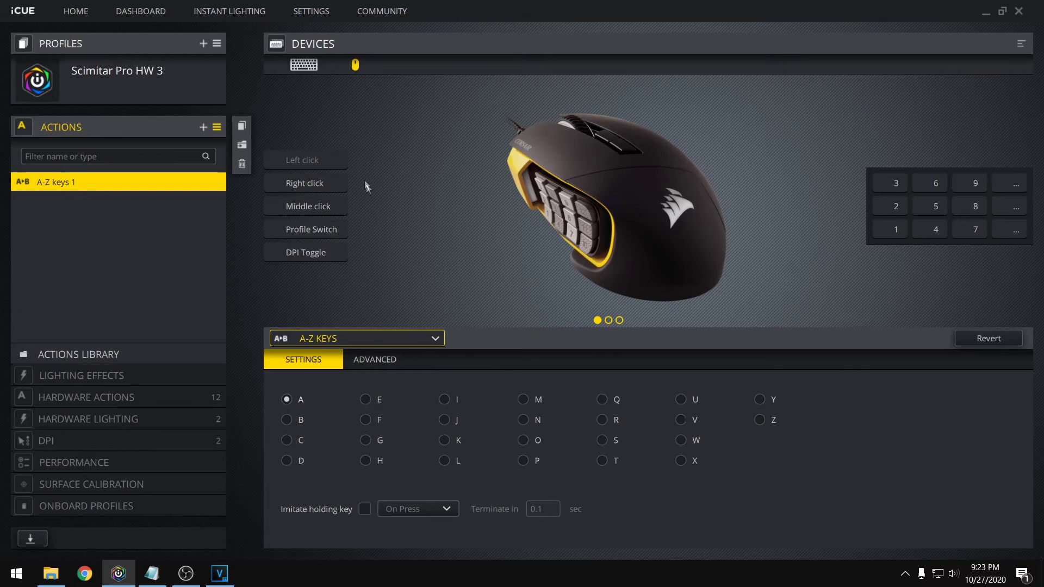
left_click(312, 69)
left_click(354, 69)
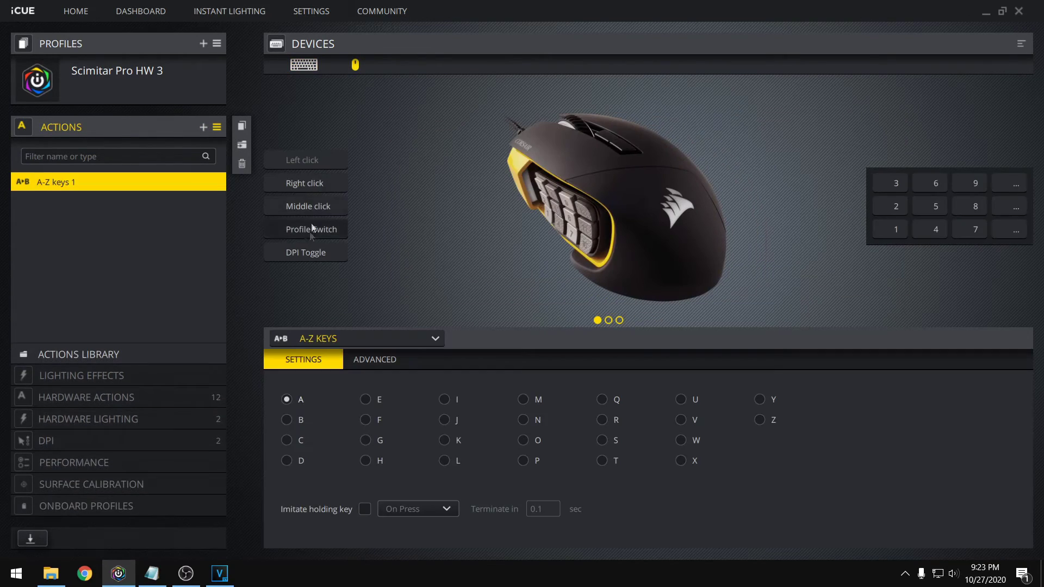
left_click(311, 182)
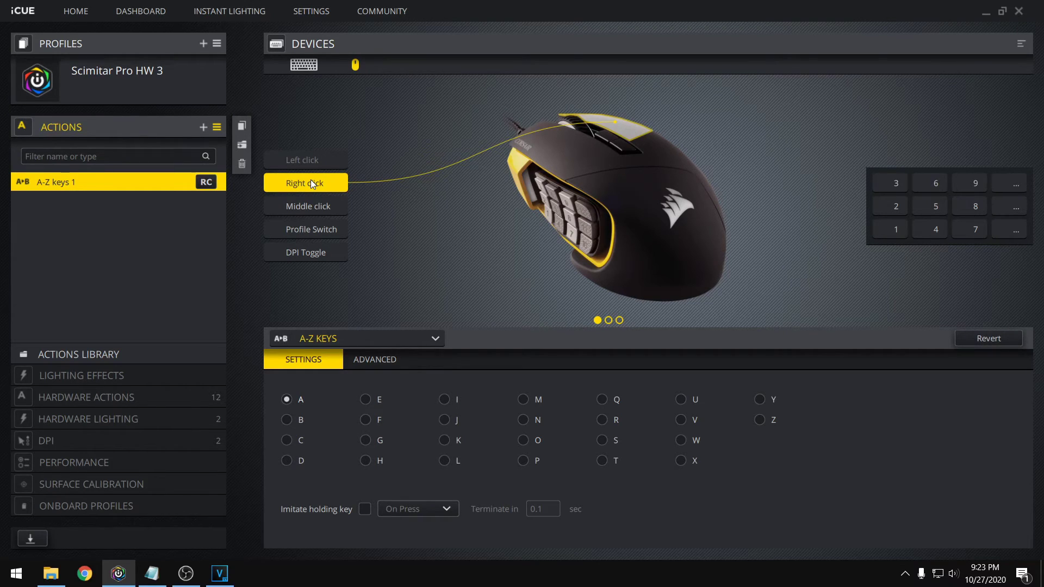
left_click(364, 399)
Test the remap in Notepad by typing a row of E's, then return to iCUE
left_click(152, 574)
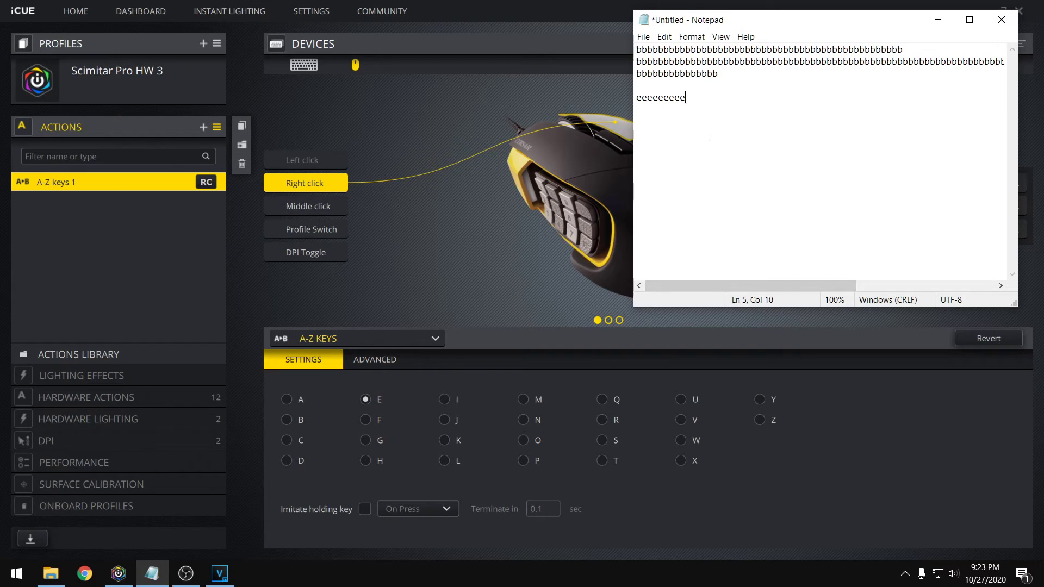
type("eeeeeeeeee")
left_click(438, 230)
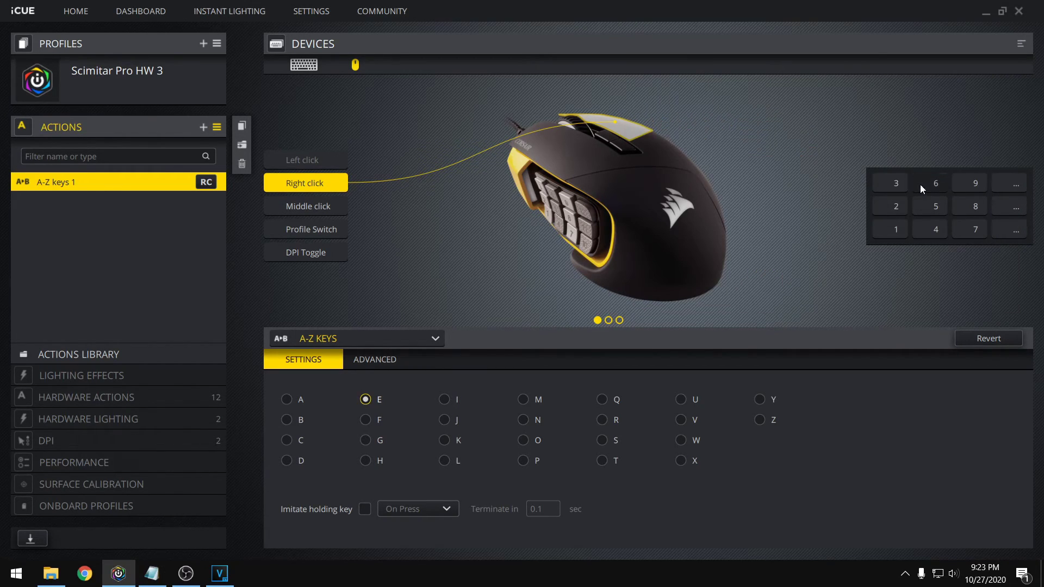
Assign the A-Z keys 1 action (types E) to the Scimitar's side button G8
left_click(979, 210)
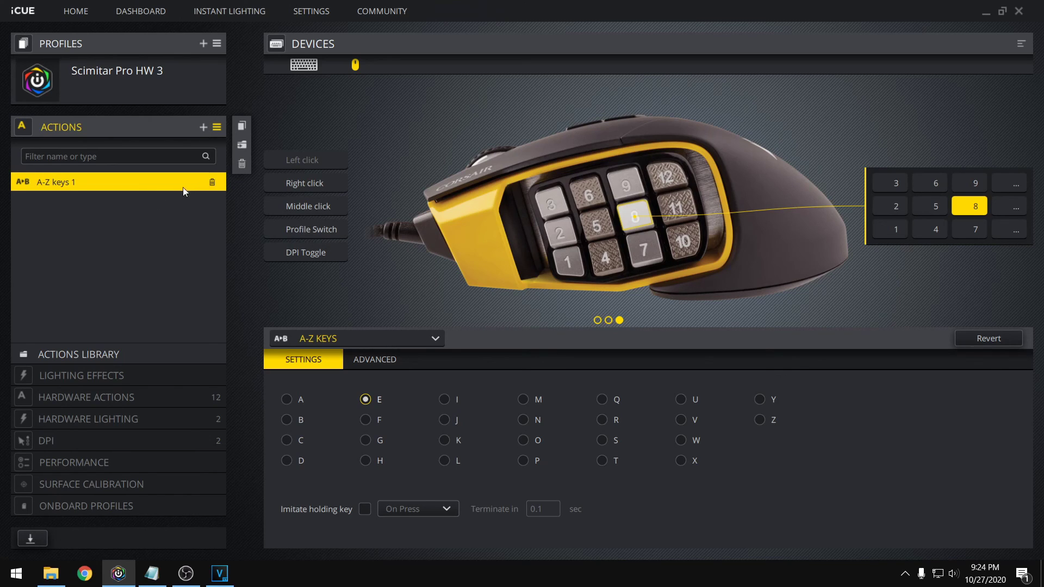
Delete the A-Z keys 1 action and add a new Macro 1 action in its place
left_click(217, 181)
left_click(204, 127)
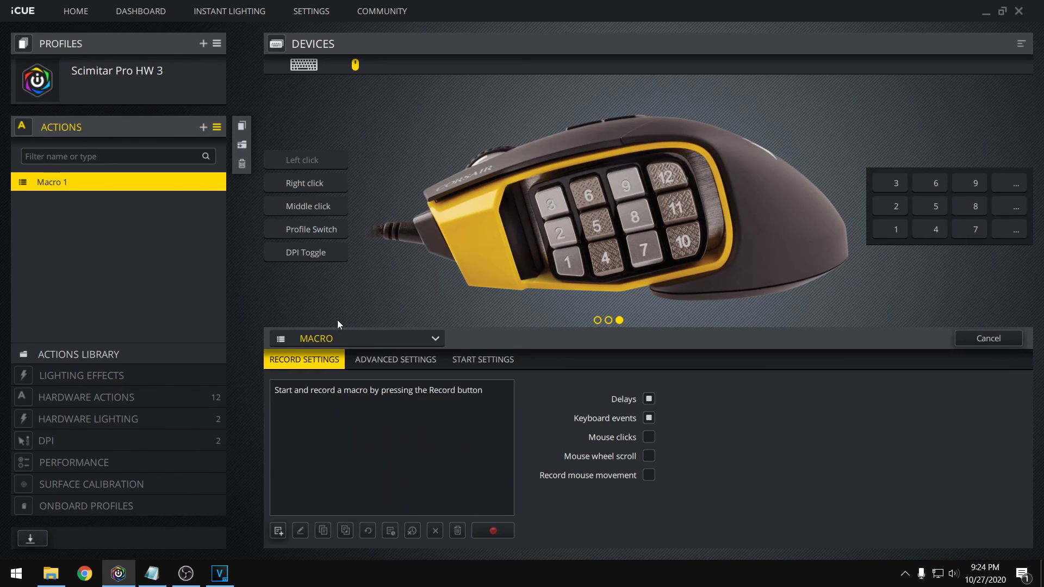
left_click(340, 333)
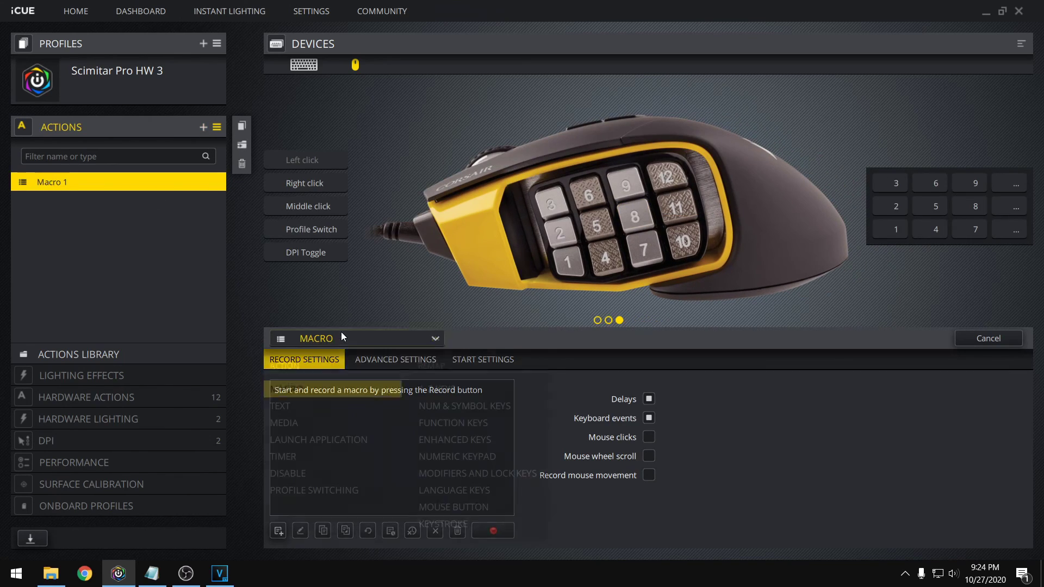
left_click(715, 397)
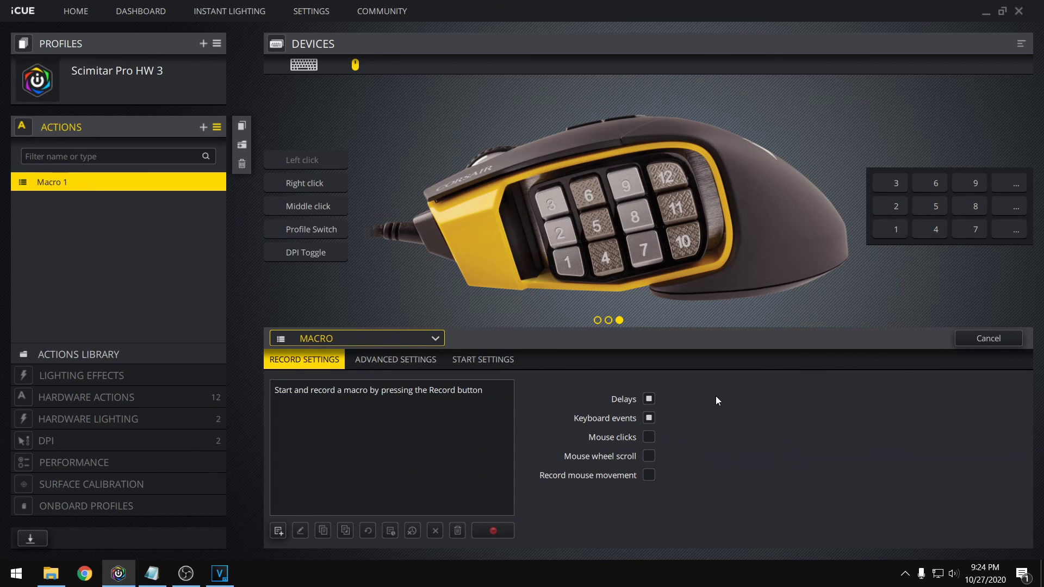